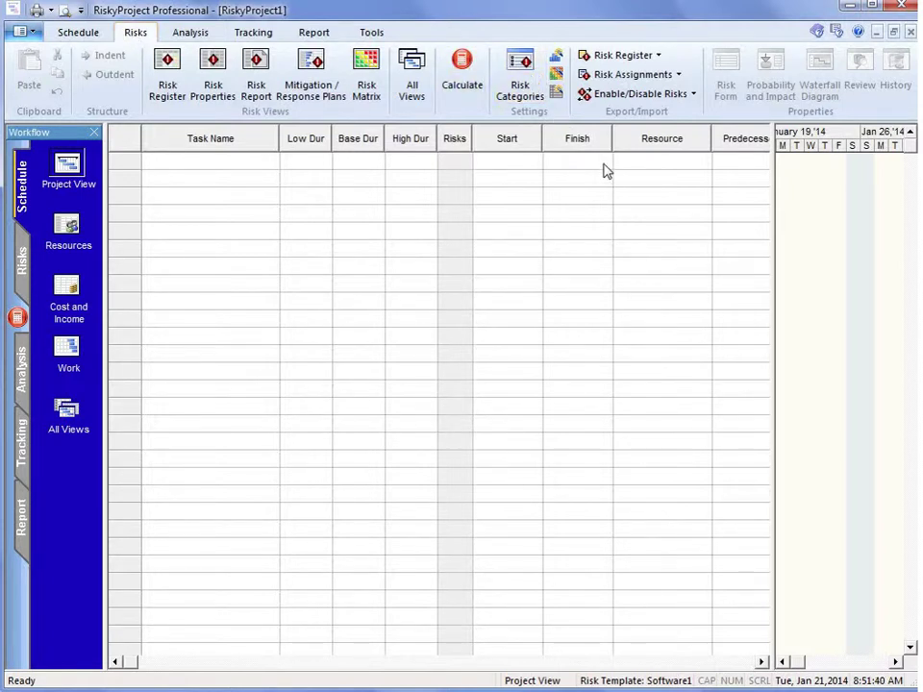
Open Risk Categories and scroll through the delay, task, cost and income outcome types.
left_click(532, 84)
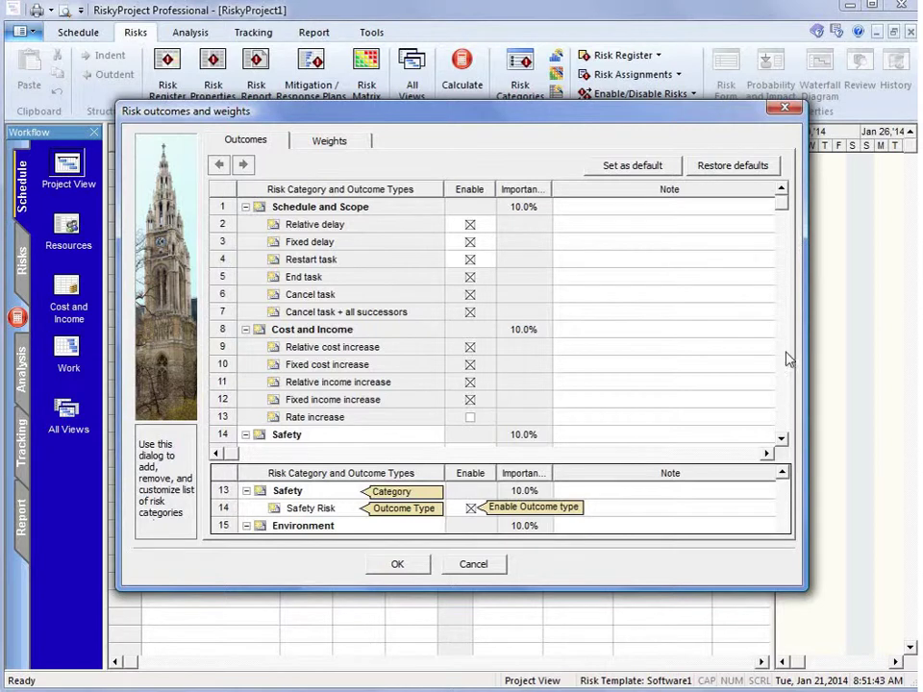
scroll(786, 408, "down", 4)
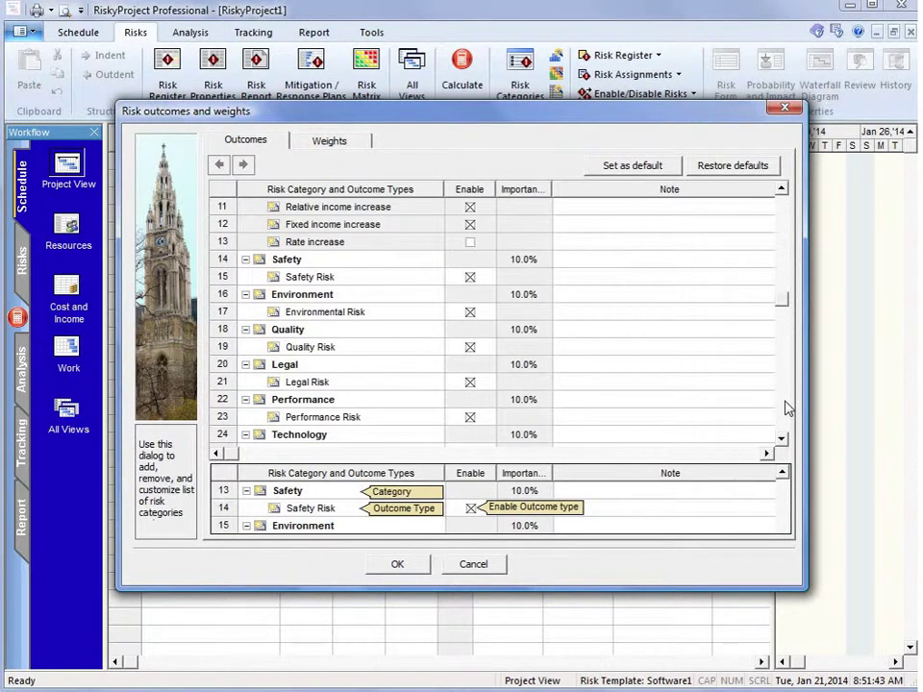
mouse_move(784, 310)
left_mouse_down()
mouse_move(789, 357)
mouse_move(784, 305)
left_mouse_up()
left_click_drag(788, 305, 781, 191)
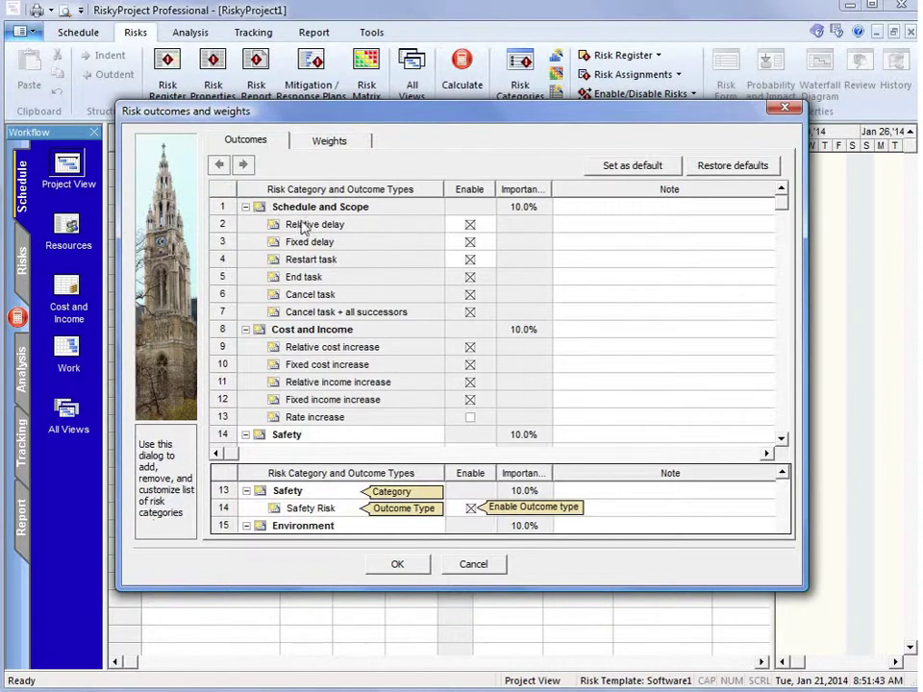
Collapse the Schedule and Scope and Cost and Income categories.
left_click(249, 209)
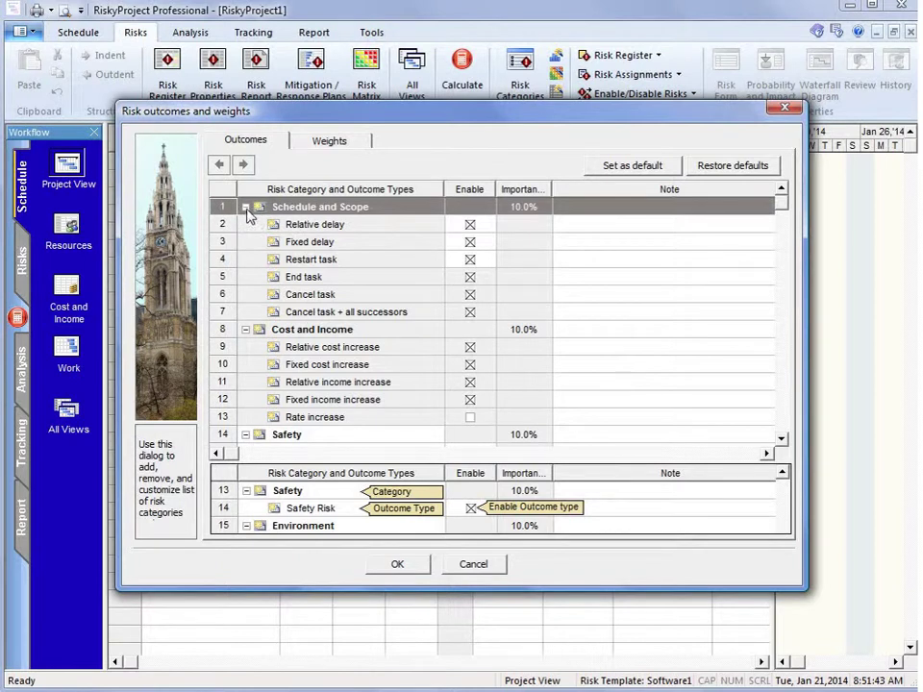
left_click(247, 207)
left_click(246, 225)
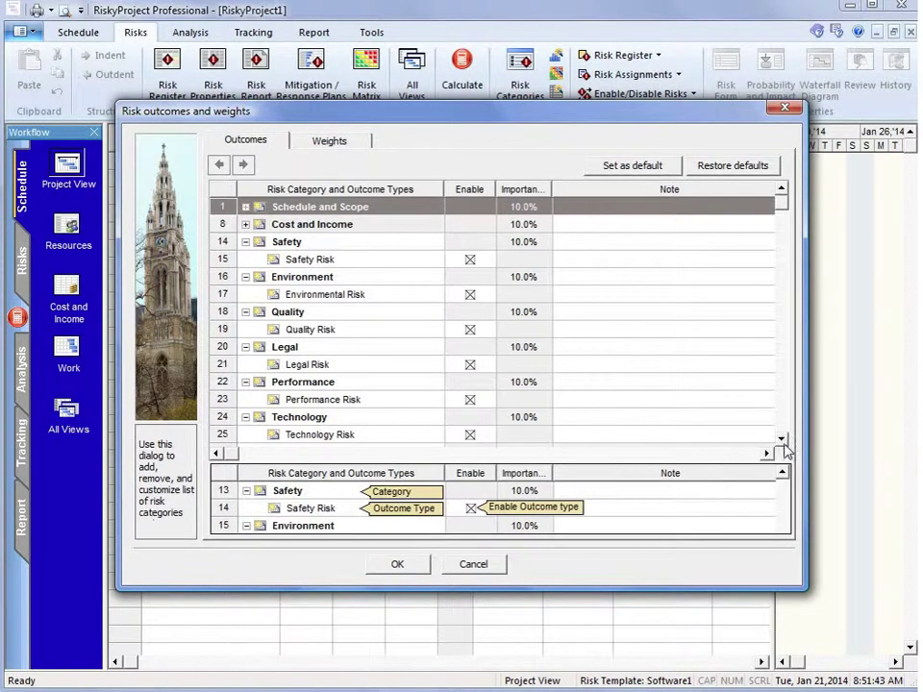
Delete the Technology, Performance and Legal categories along with their outcome types.
left_click(223, 418)
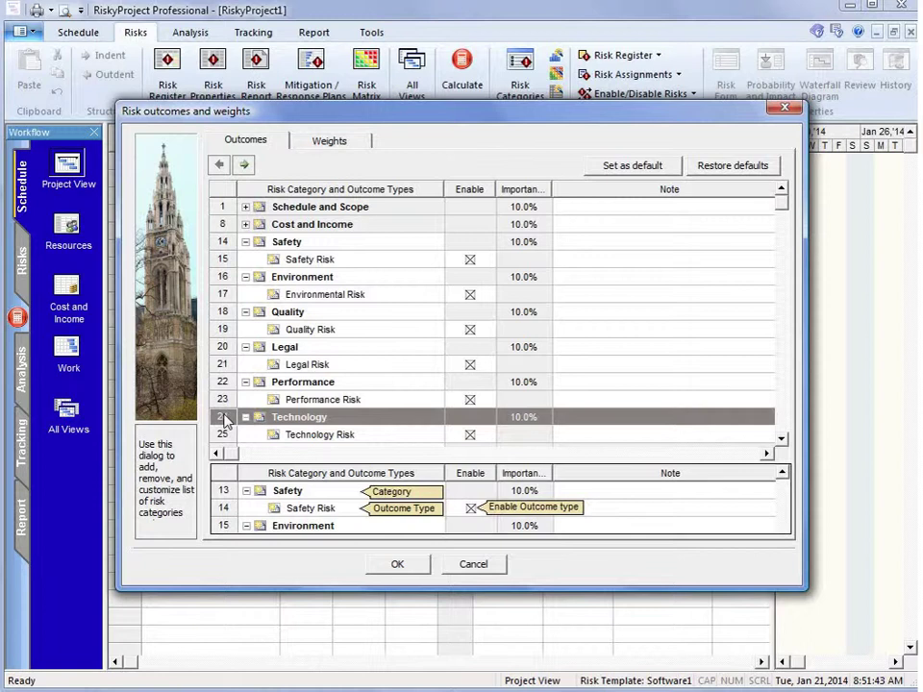
key("Delete")
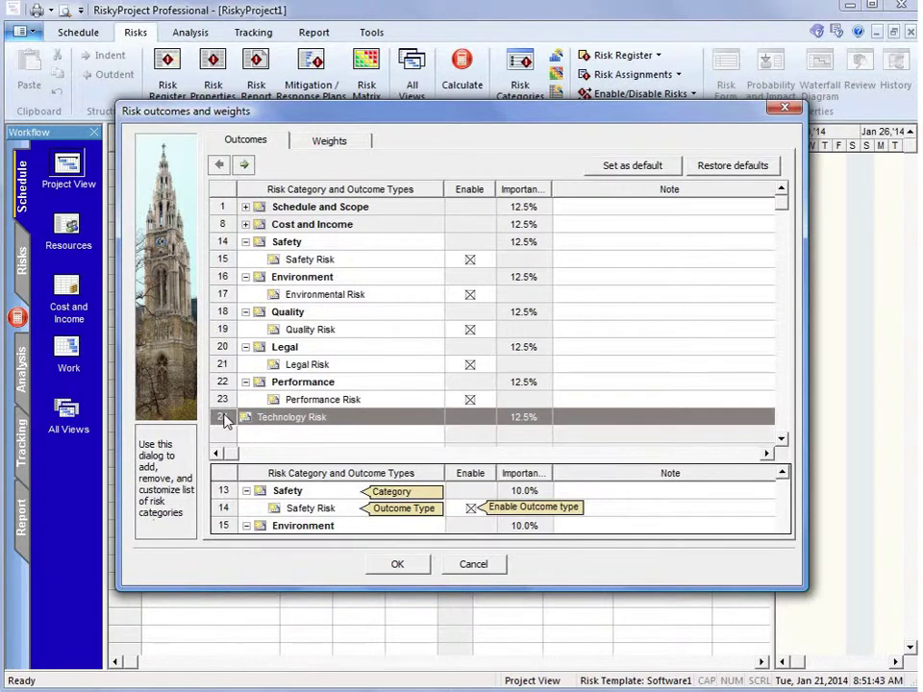
key("Delete")
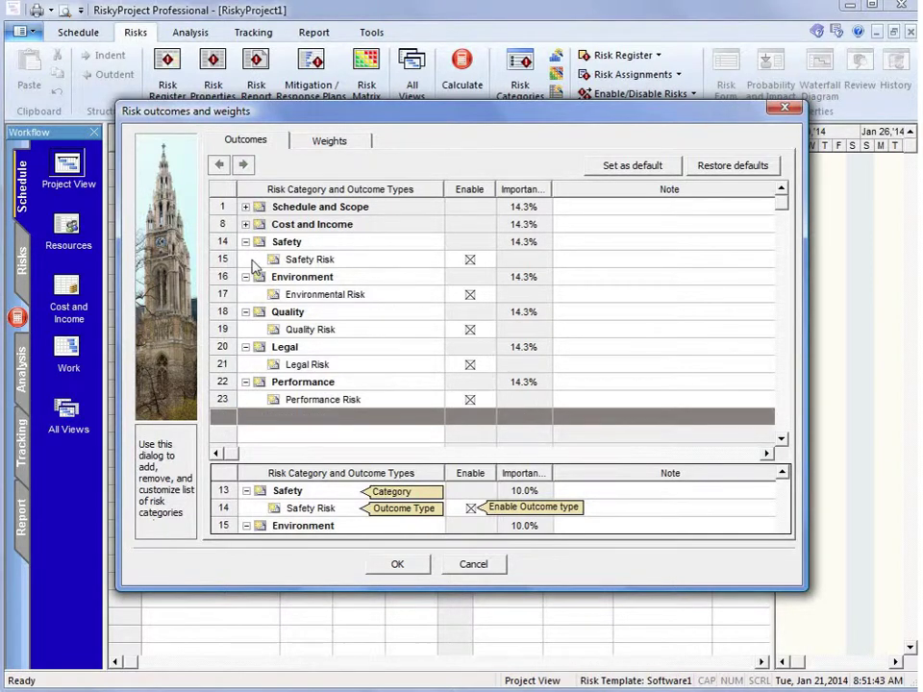
left_click(219, 383)
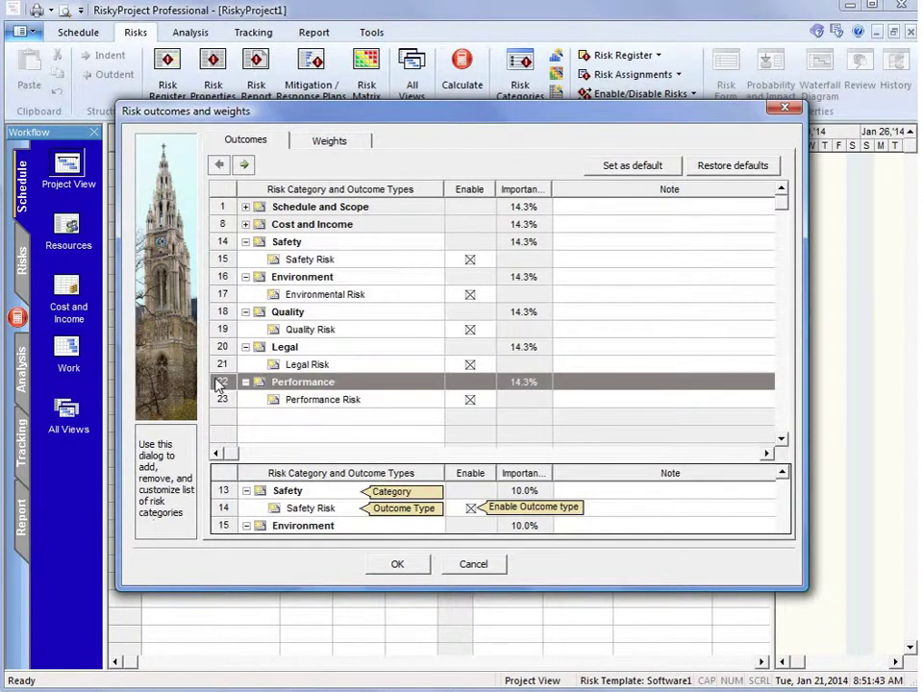
right_click(220, 383)
left_click(290, 438)
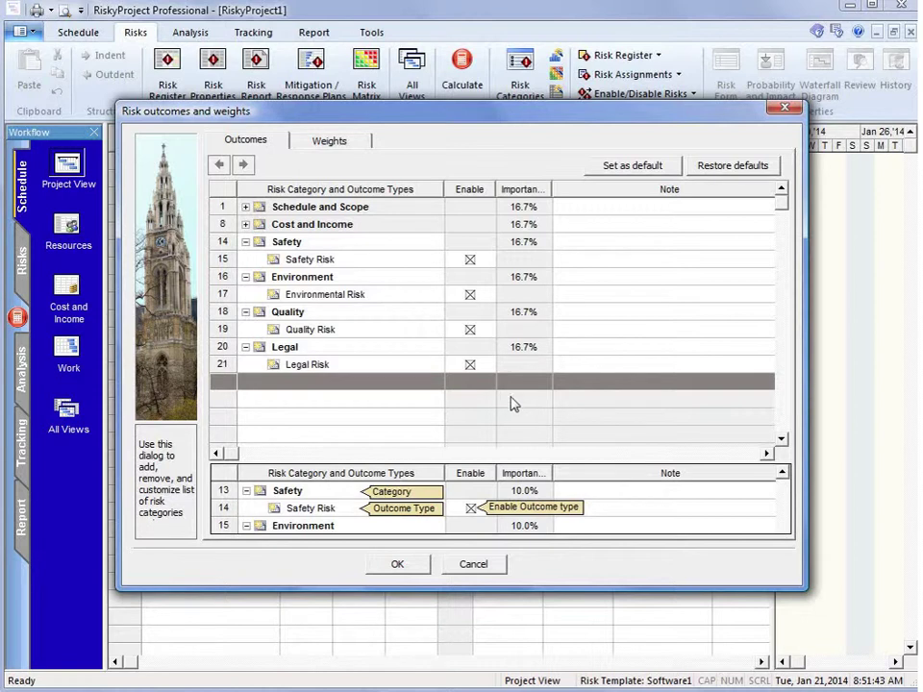
left_click(222, 352)
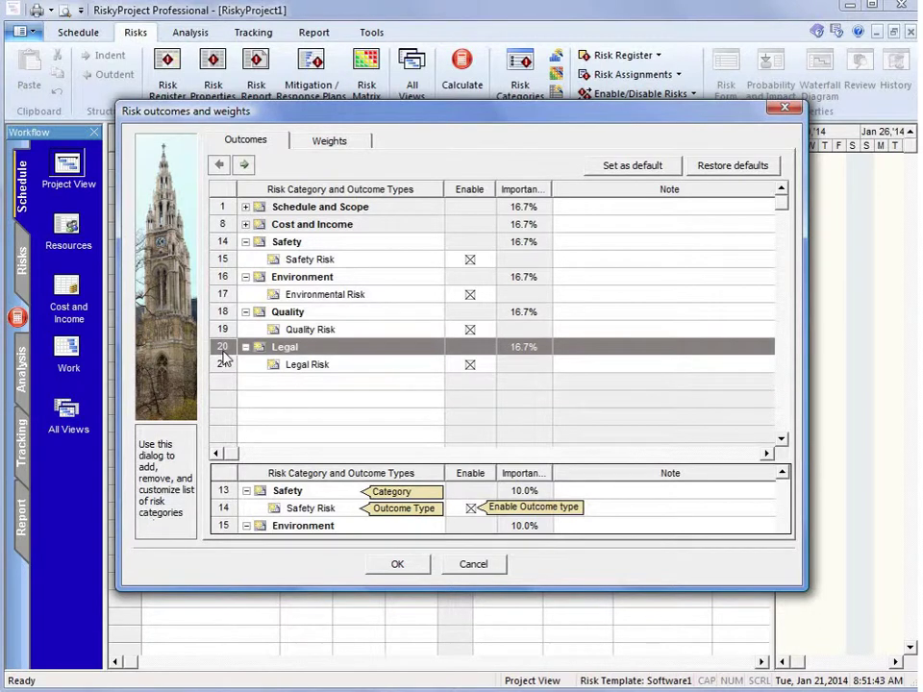
key("Delete")
Rename the Quality category to 'Perfomance'.
left_click(311, 312)
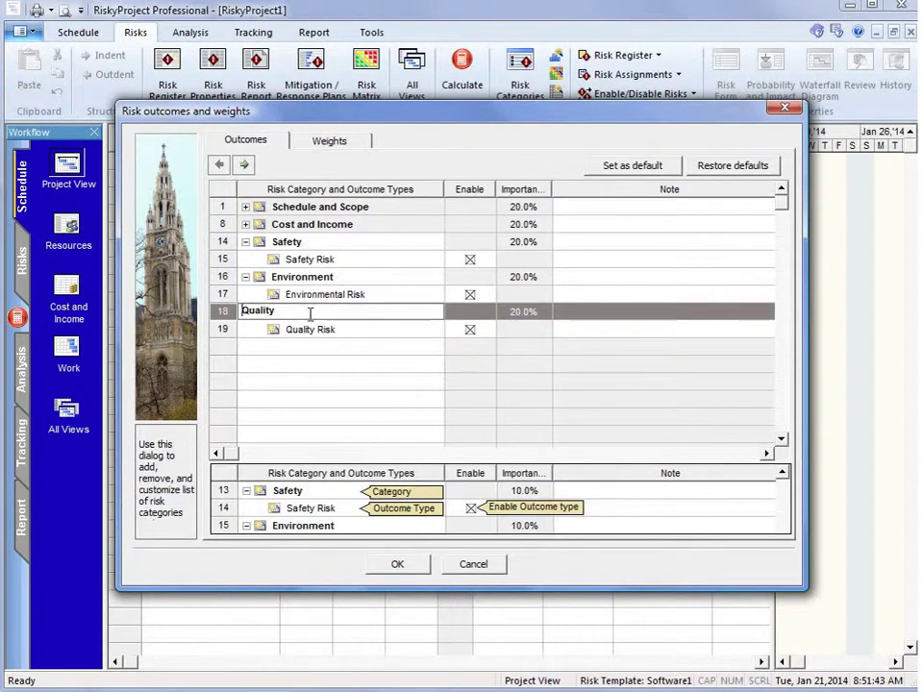
left_click(312, 312)
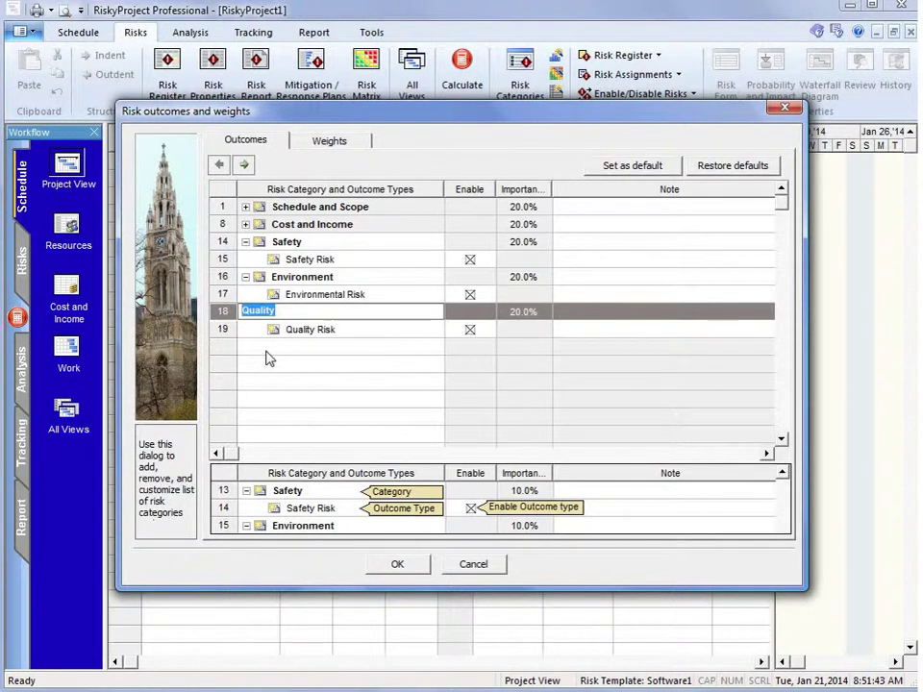
type("Perf")
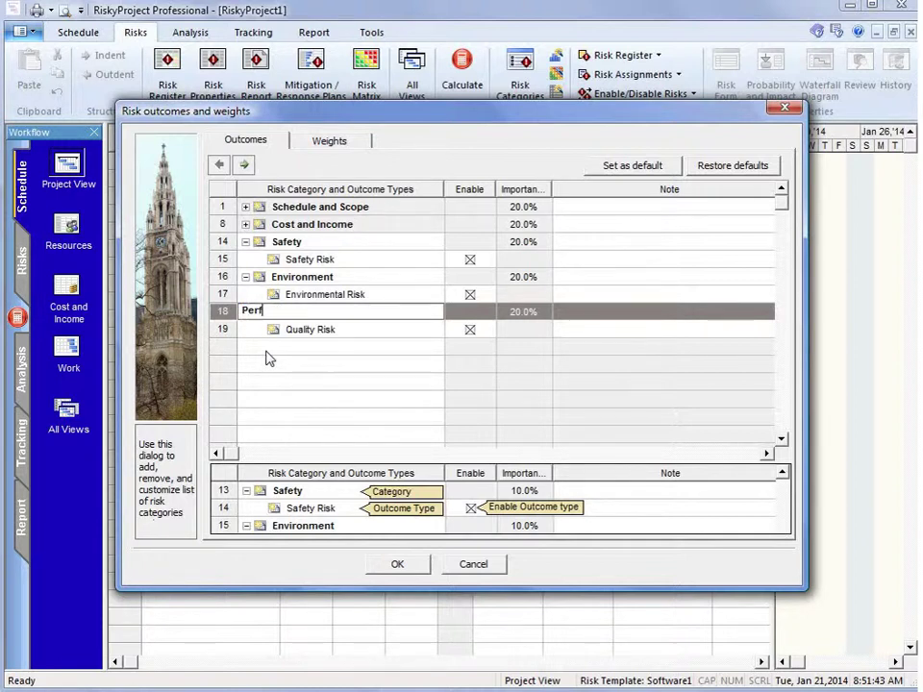
type("omance")
left_click(328, 379)
Rename the Quality Risk outcome type to 'Performance Risk'.
left_click(330, 332)
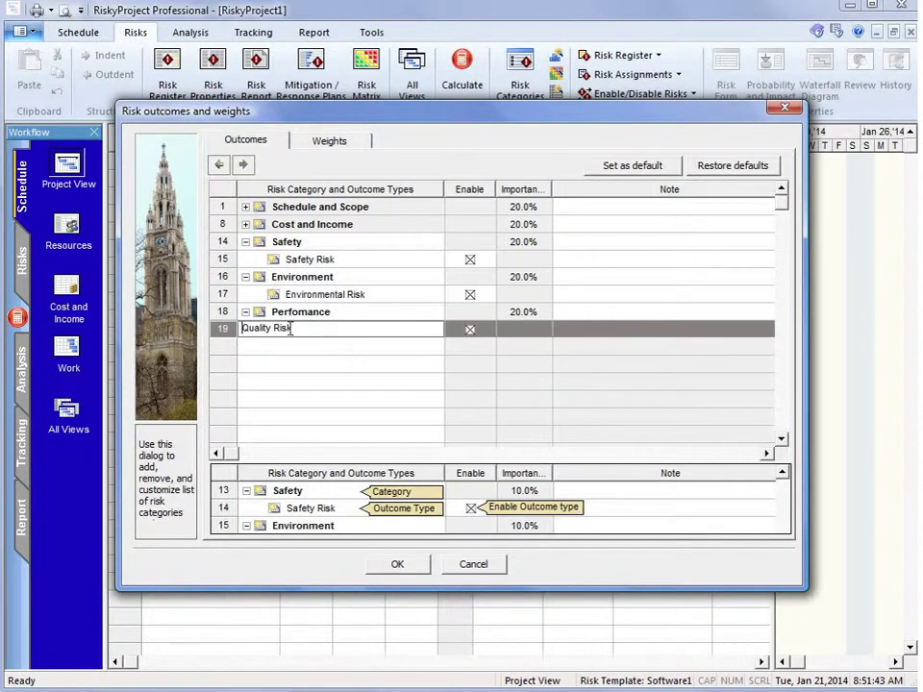
double_click(264, 329)
type("Performance")
left_click(390, 399)
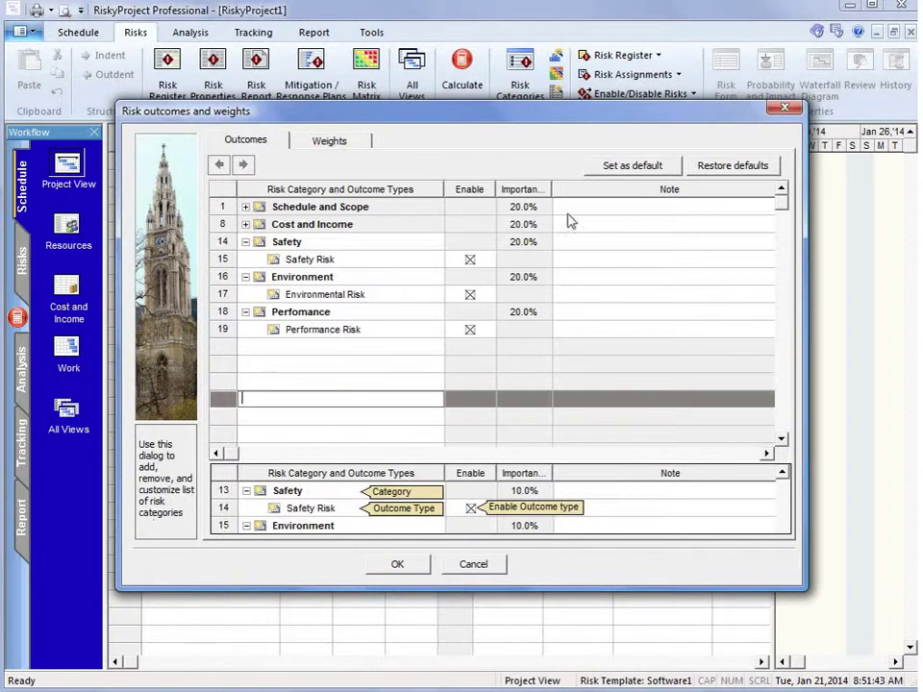
Cancel the empty edit row and expand Schedule and Scope to show its six outcome types.
left_click(783, 196)
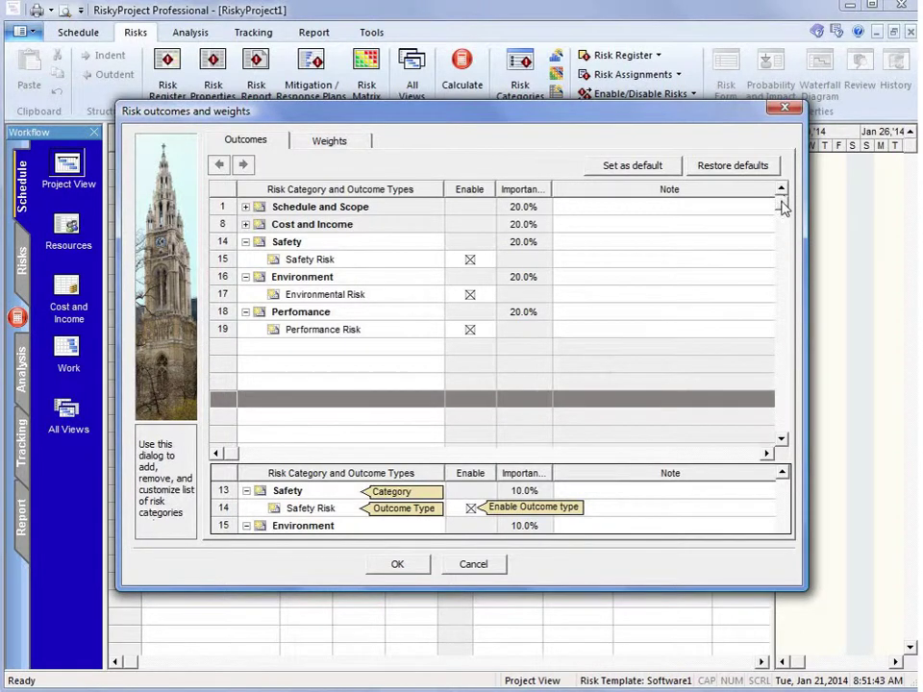
left_click(247, 208)
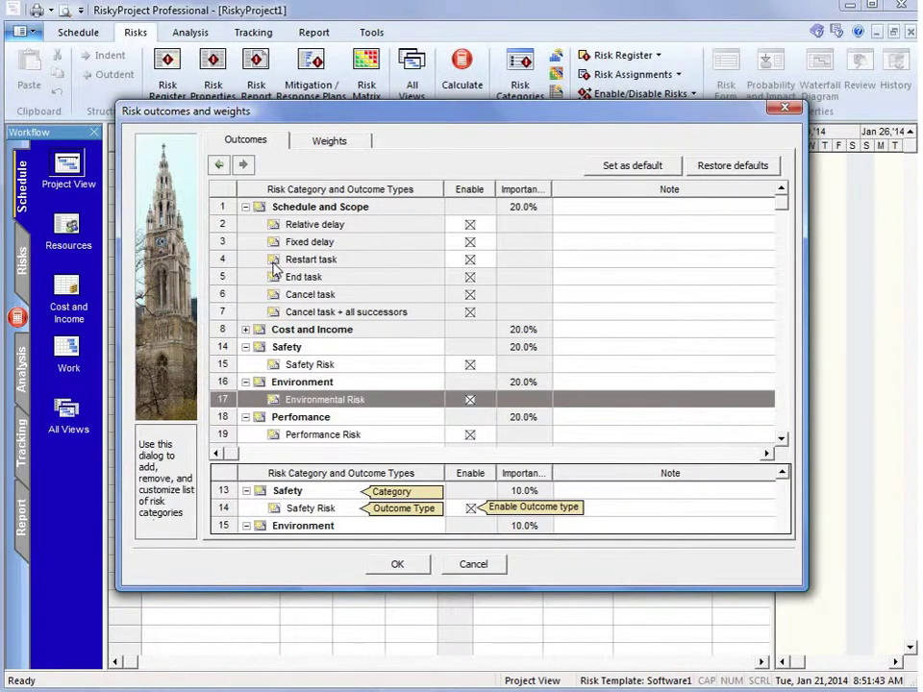
Add 'Quality' as a new top-level risk category below Performance Risk.
left_click(246, 209)
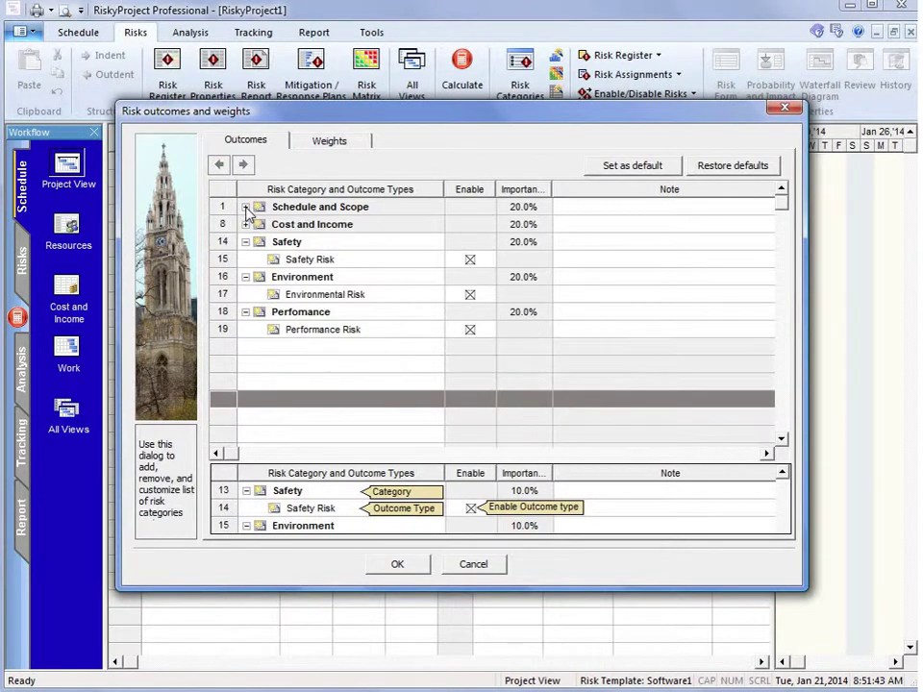
left_click(265, 350)
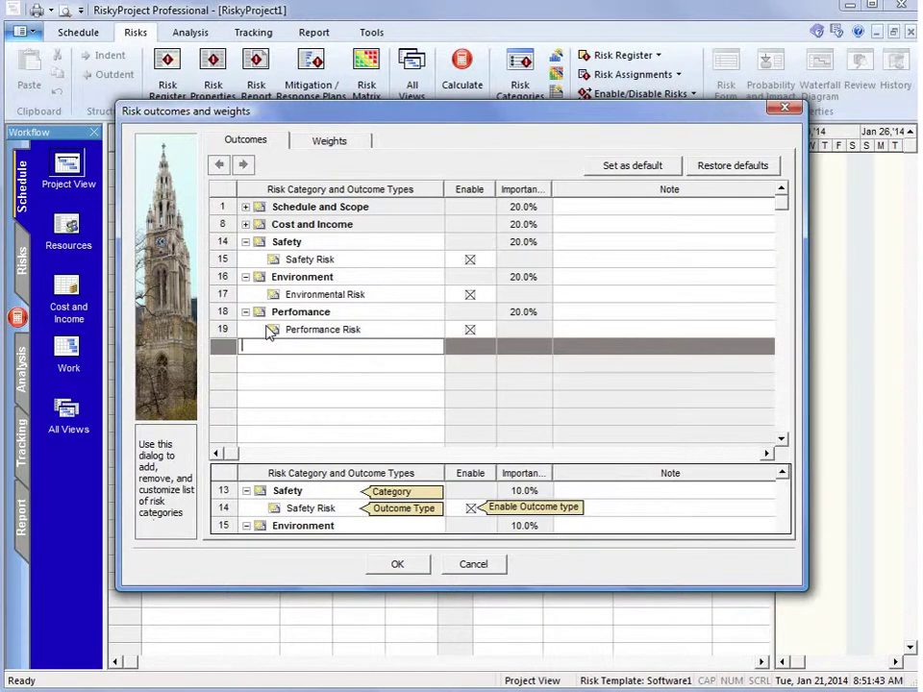
type("Quality")
key("Return")
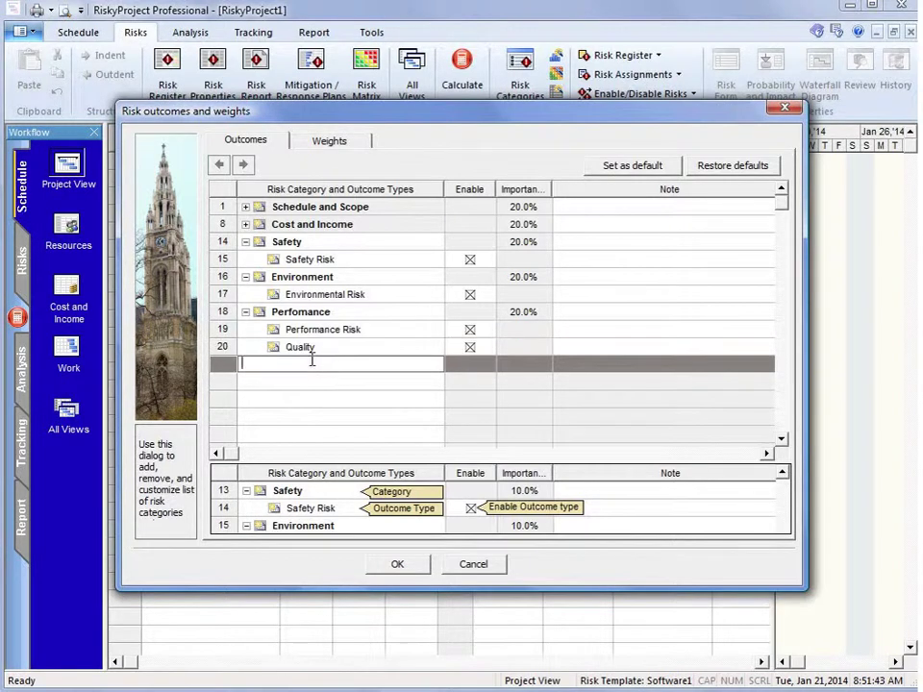
left_click(222, 346)
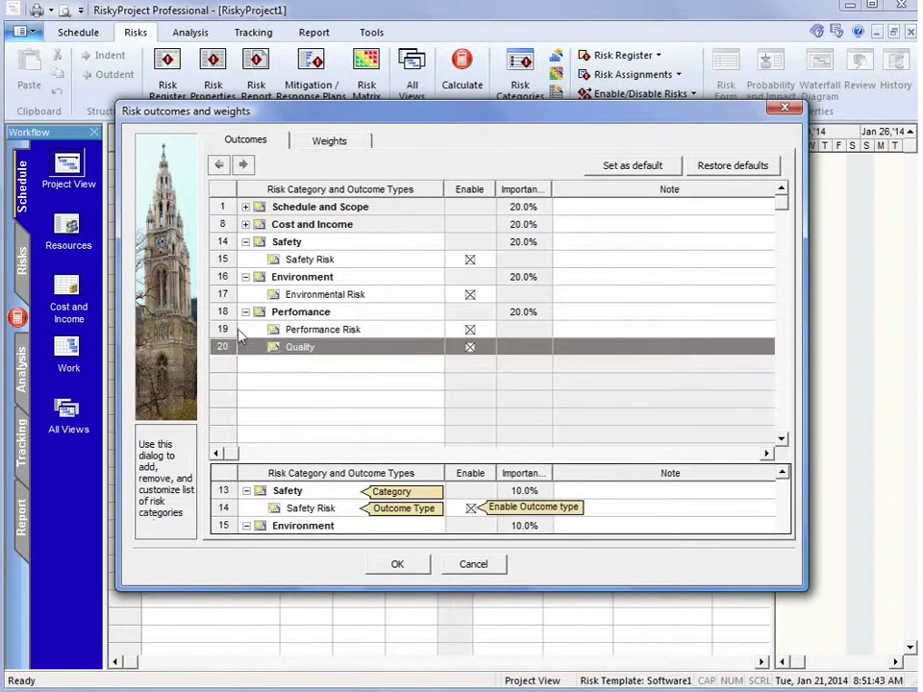
left_click(219, 165)
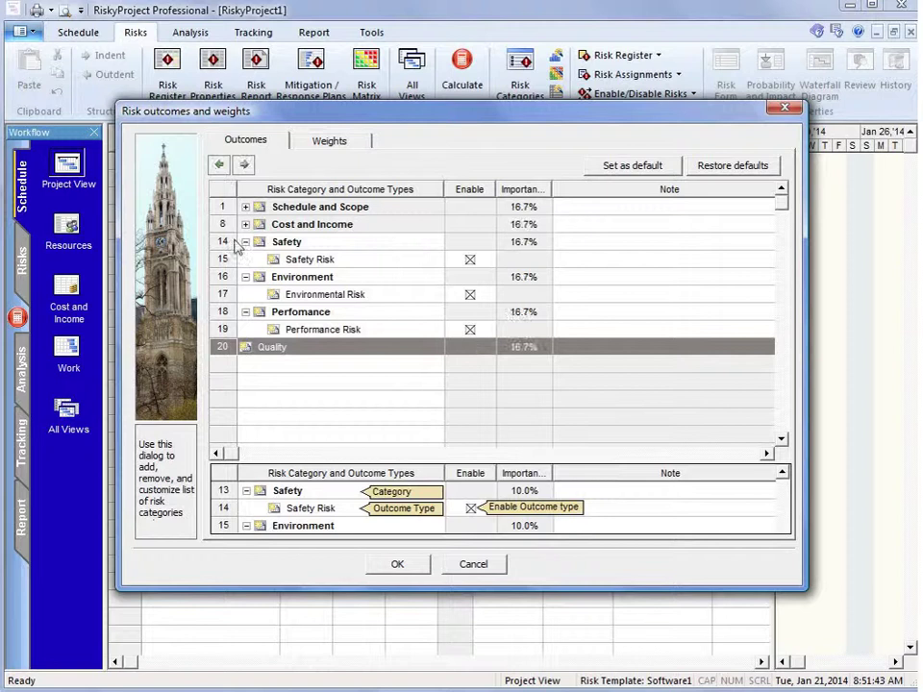
Add a 'Quality Risk' outcome type nested under the Quality category.
left_click(315, 378)
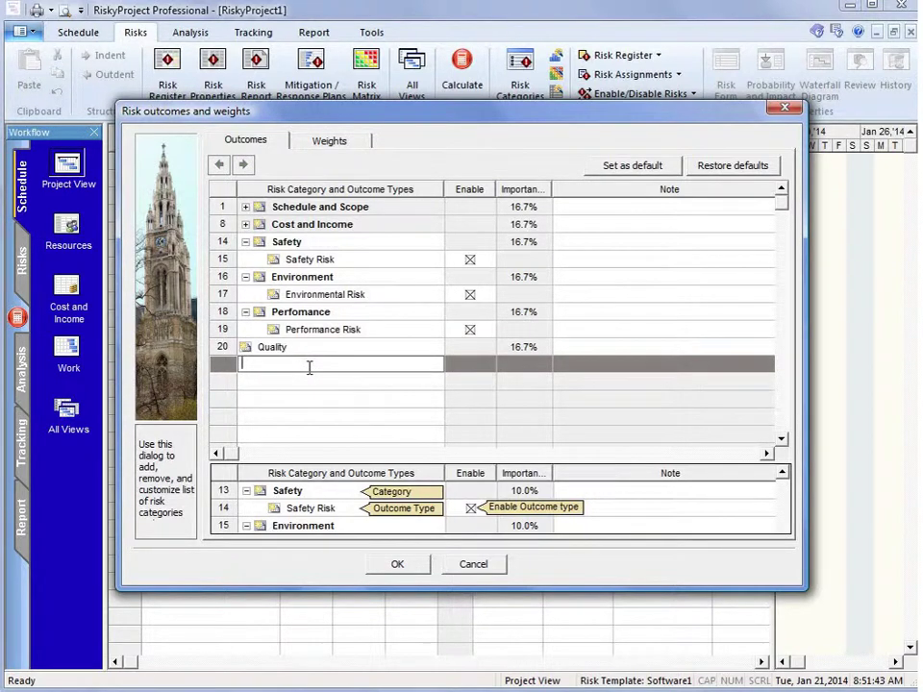
type("Quality Risk")
key("Return")
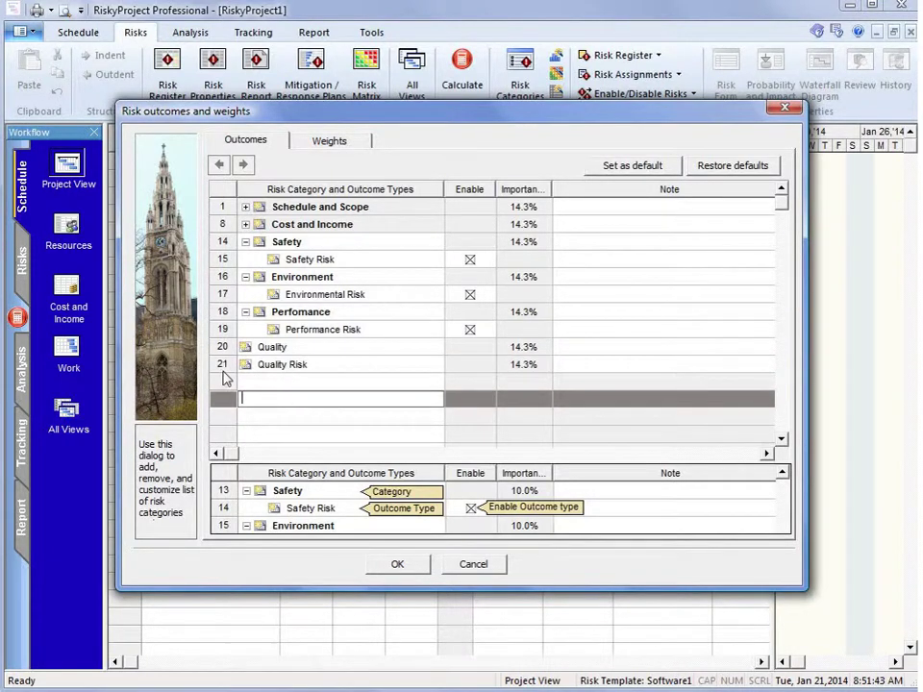
left_click(223, 366)
left_click(242, 166)
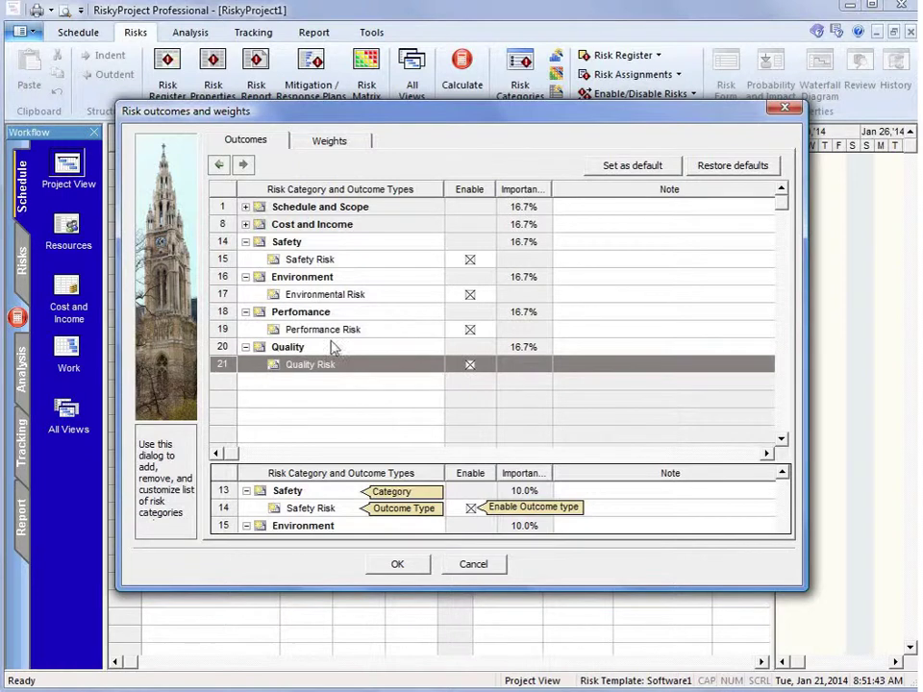
left_click(223, 348)
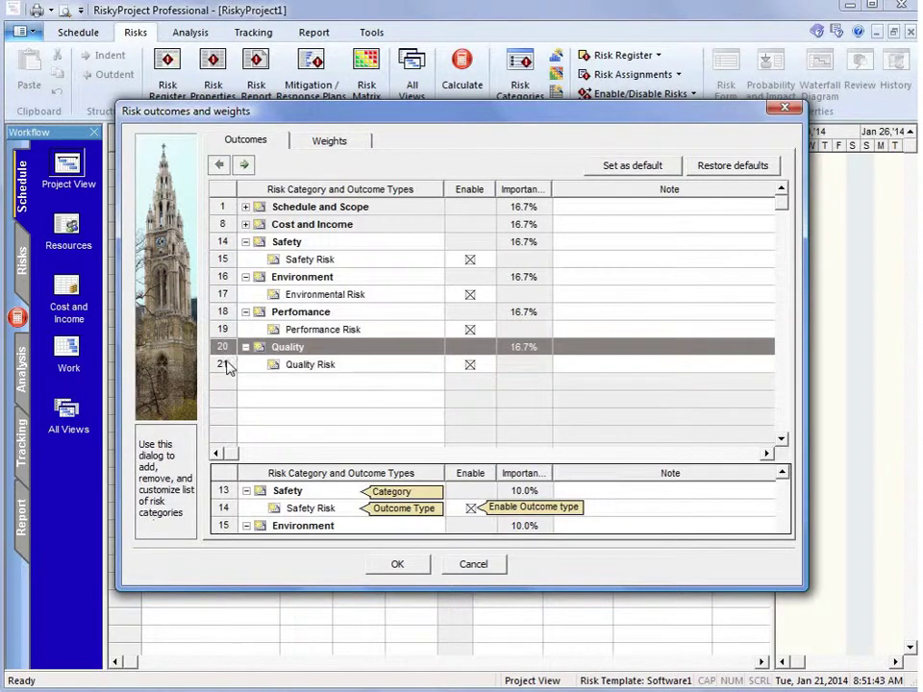
double_click(220, 365)
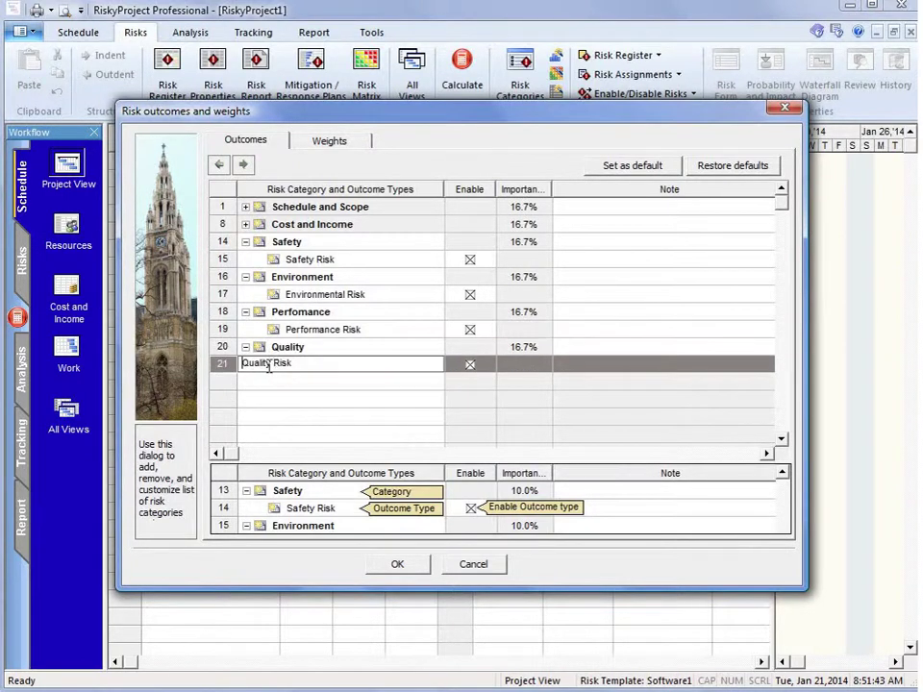
left_click(222, 349)
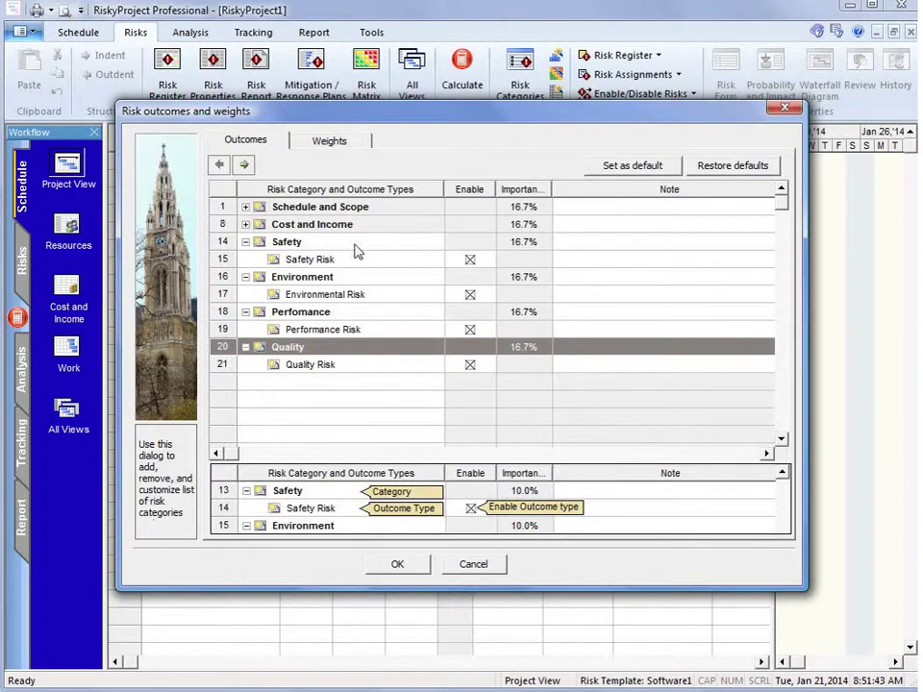
Collapse the Safety, Environment, Perfomance and Quality categories.
left_click(245, 242)
left_click(245, 260)
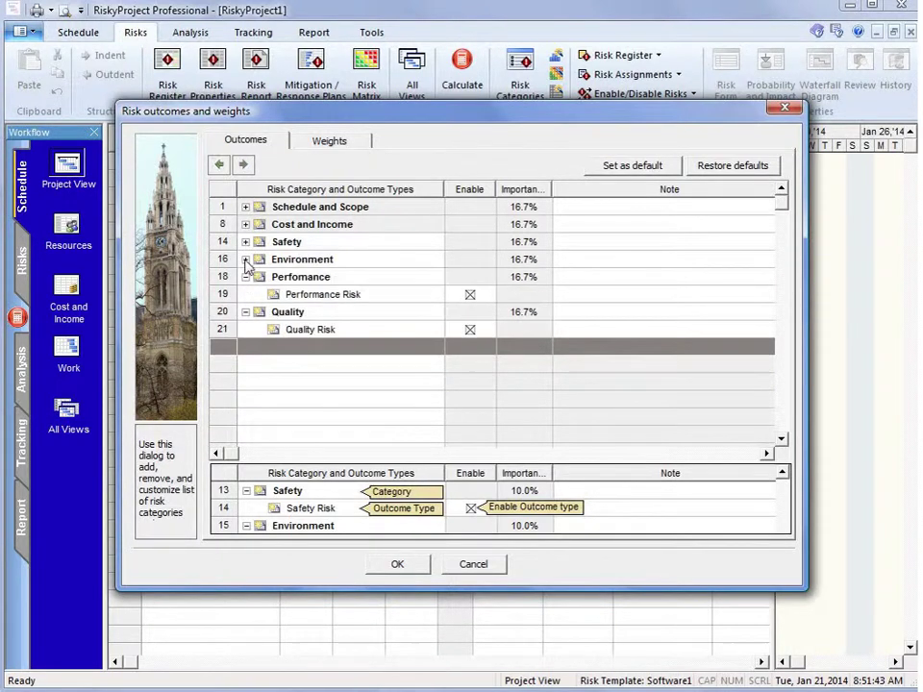
left_click(245, 277)
left_click(245, 294)
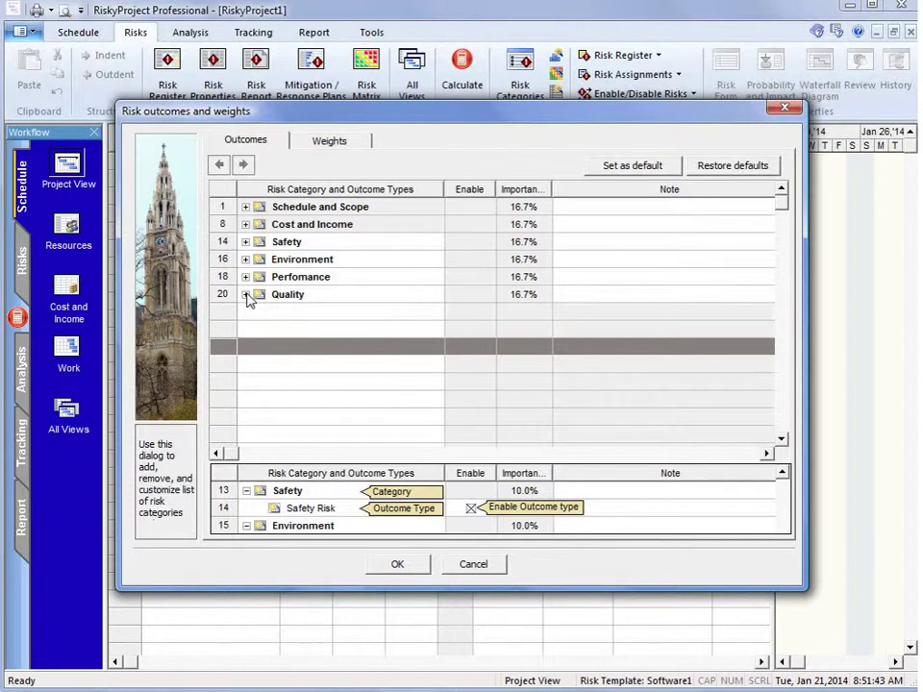